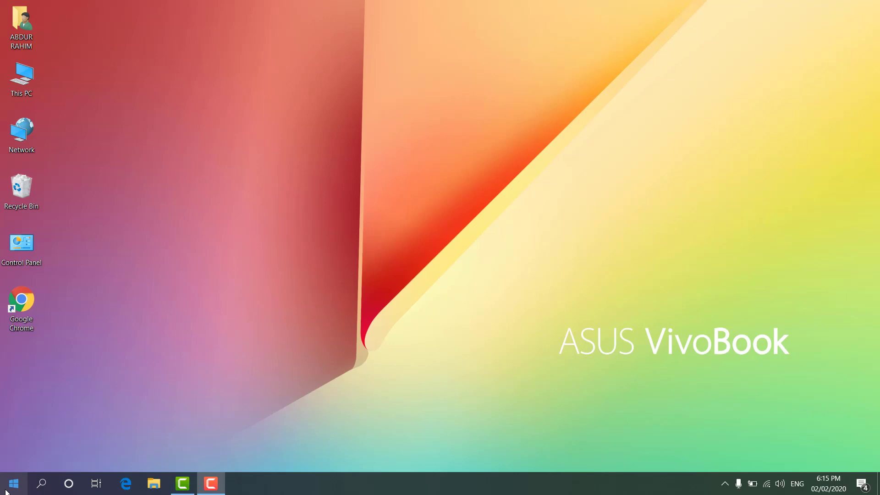
Step: Open Microsoft Edge and search the web for "hp mfp m130a driver"
left_click(125, 485)
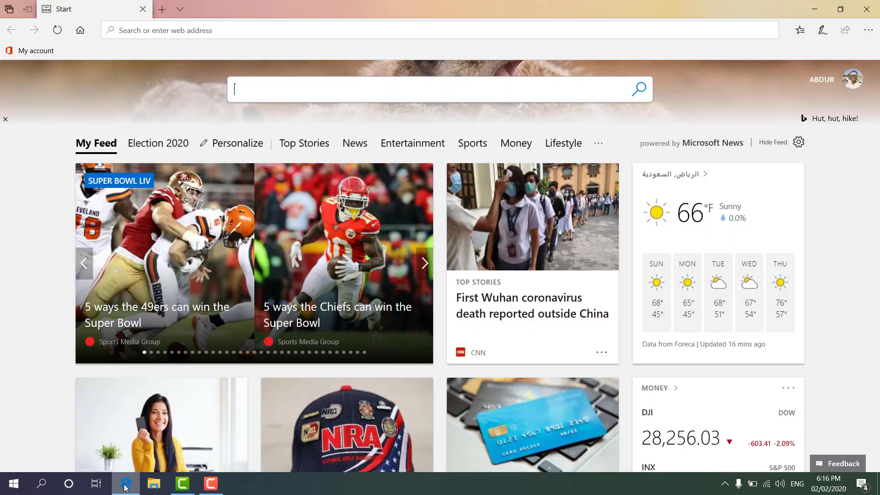
type("h")
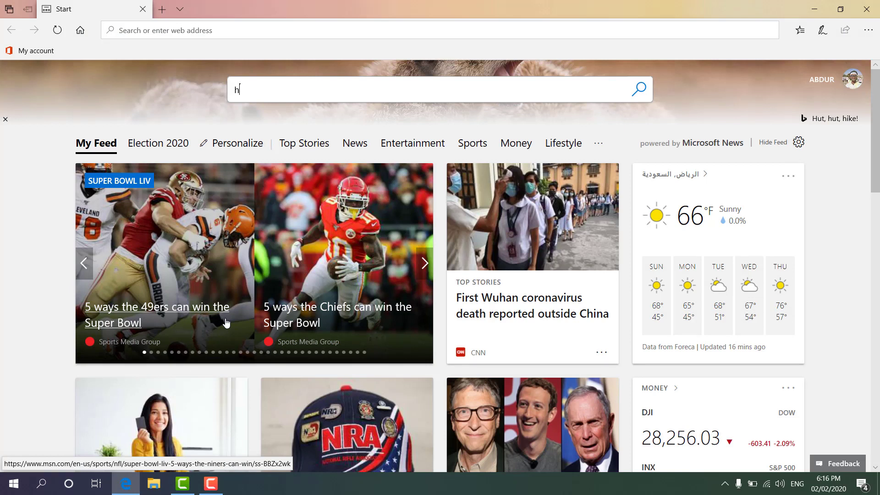
type("p m")
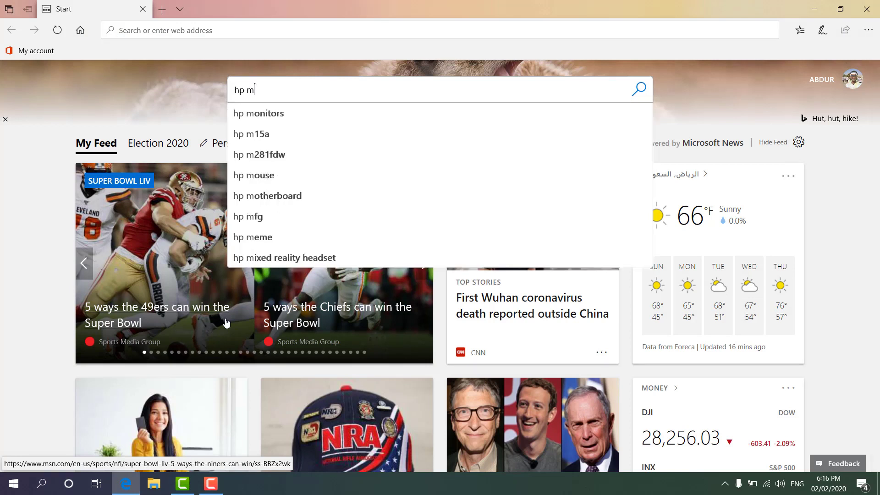
type("fp m130a ")
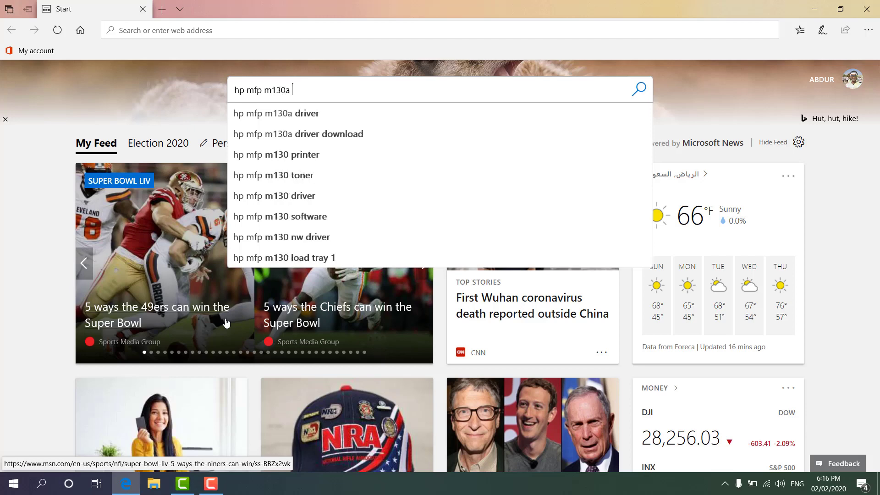
type("driver")
key("Return")
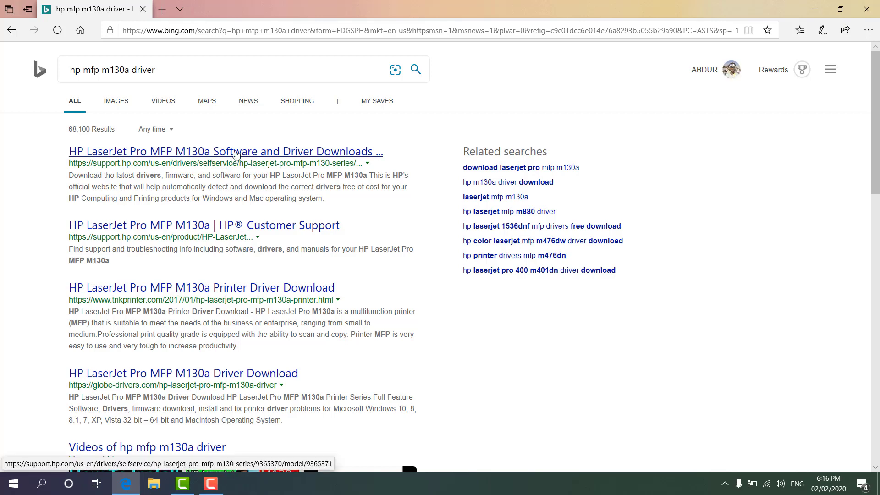
Step: Download and save the recommended Full Feature Software and Drivers package from HP's LaserJet Pro MFP M130a support page
left_click(235, 154)
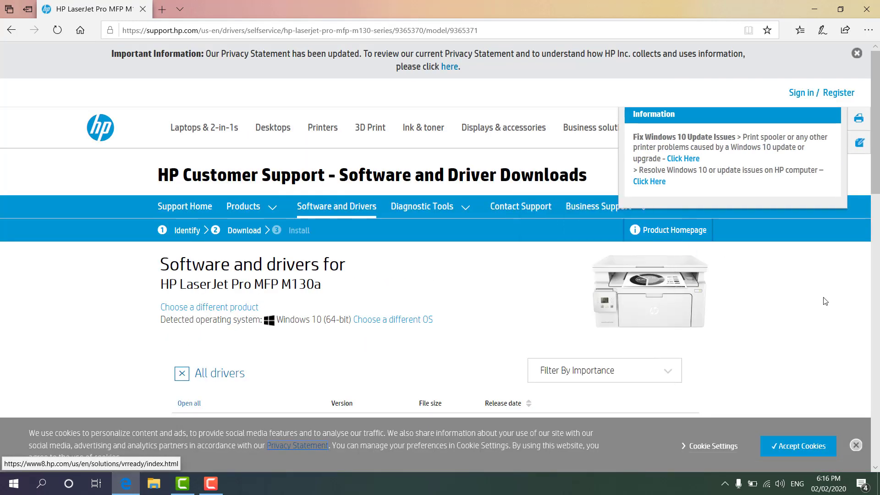
left_click(799, 451)
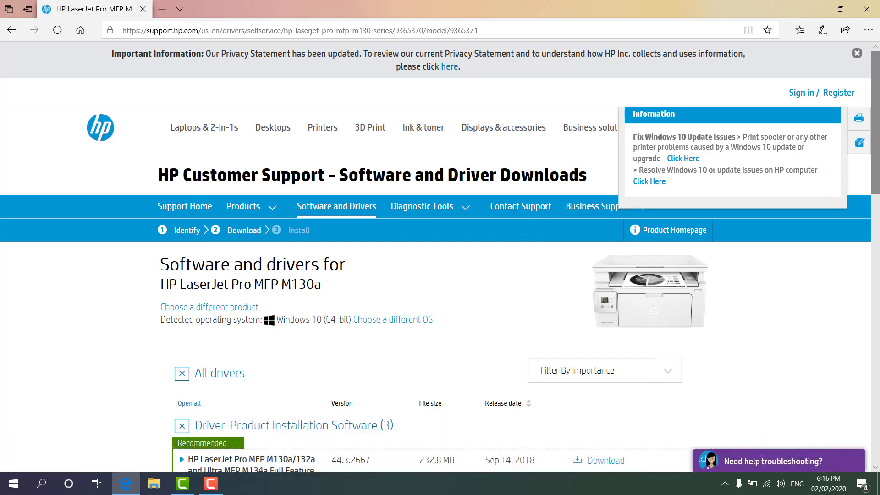
left_click_drag(878, 113, 878, 158)
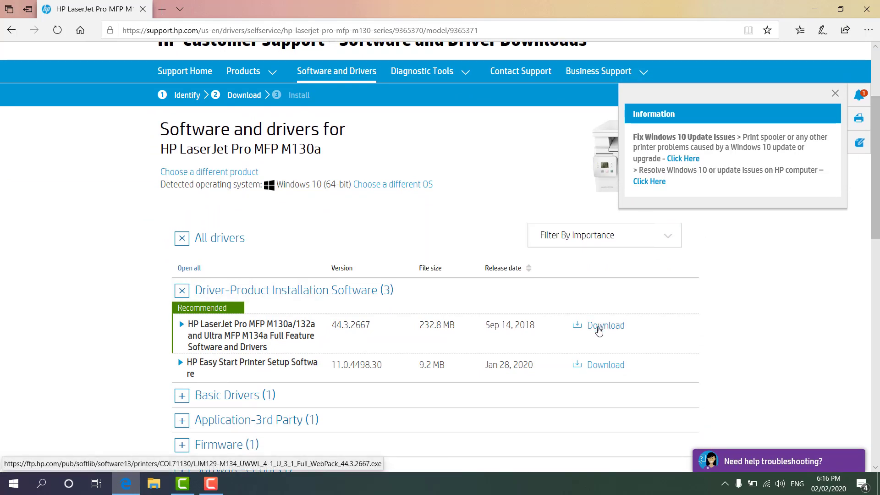
left_click(599, 327)
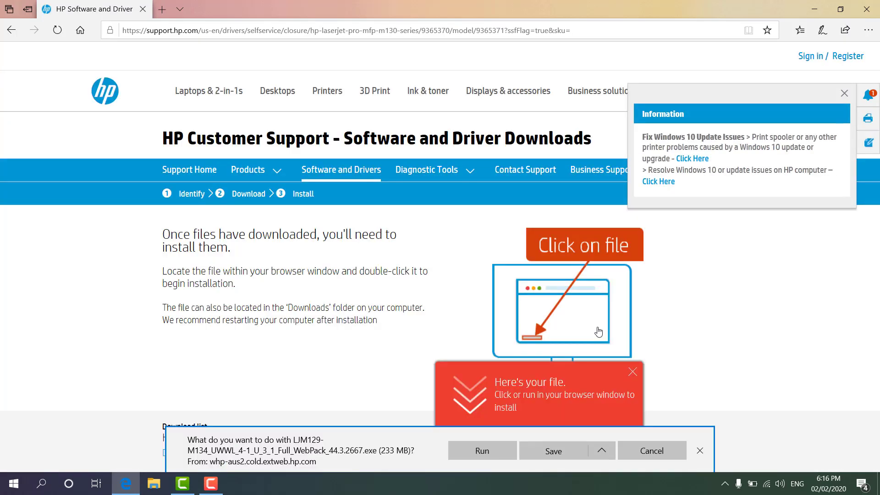
left_click(547, 444)
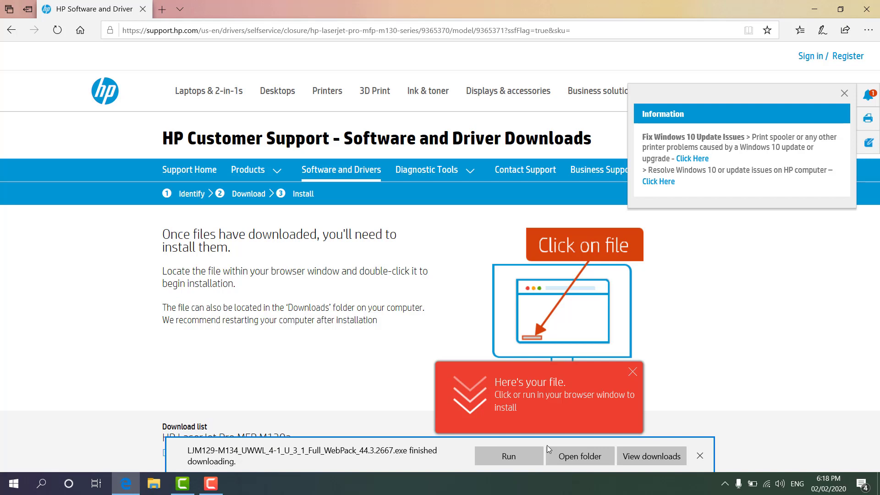
Step: Run the downloaded driver installer, minimize the browser and continue past the installer's welcome page
left_click(507, 458)
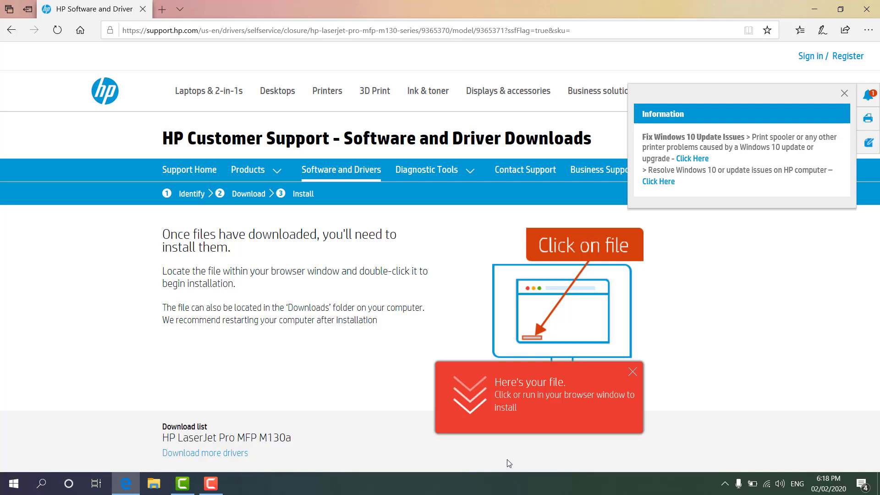
left_click(815, 9)
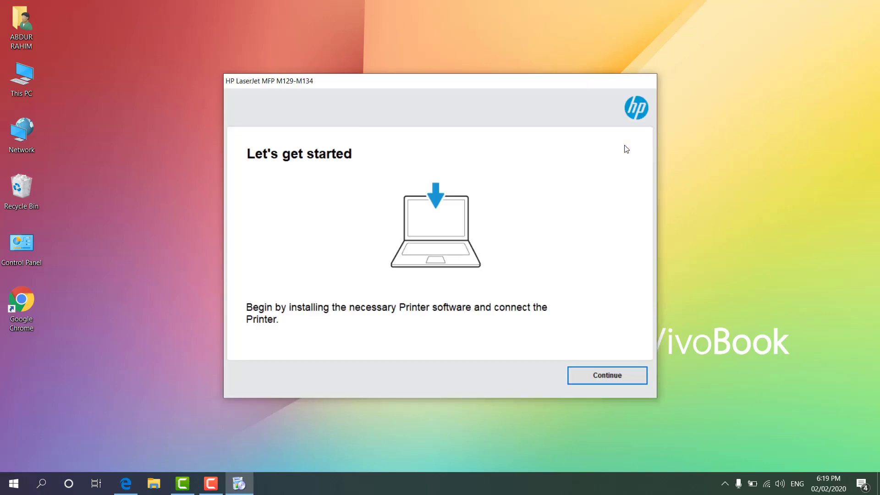
left_click(587, 371)
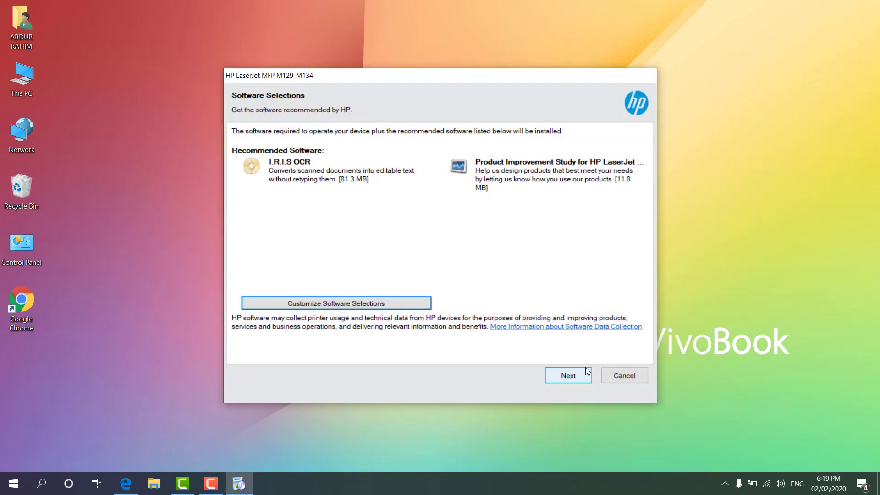
Step: Keep the recommended software selections and accept the installation agreements to start installing the printer software
left_click(569, 380)
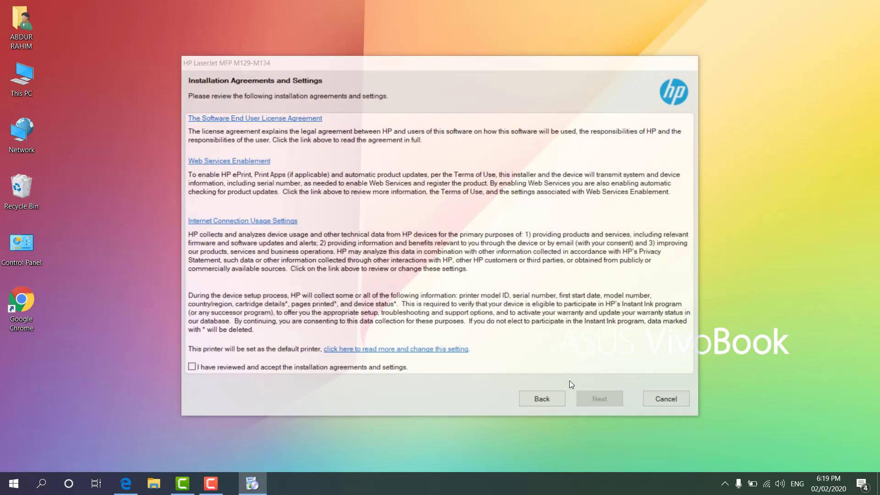
left_click(276, 370)
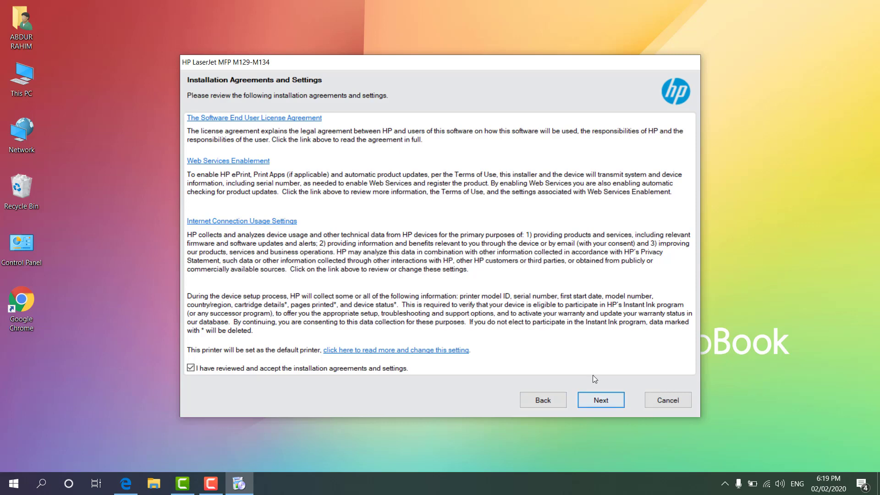
left_click(601, 400)
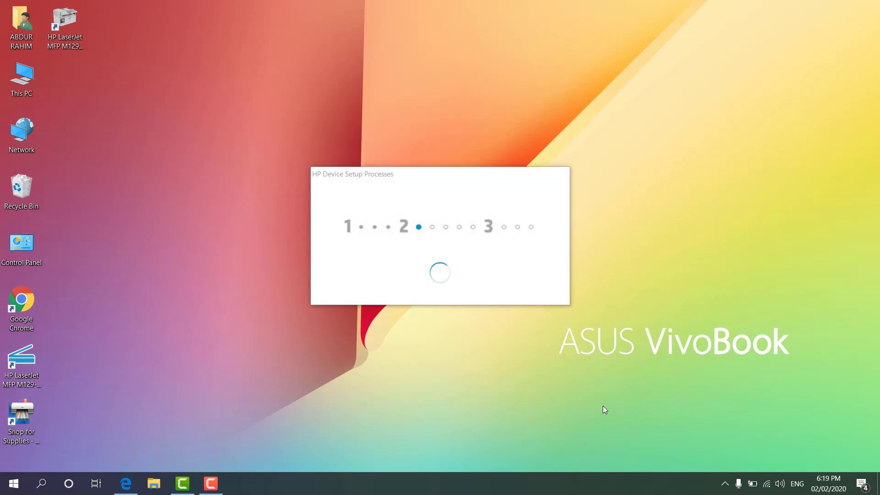
left_click(24, 384)
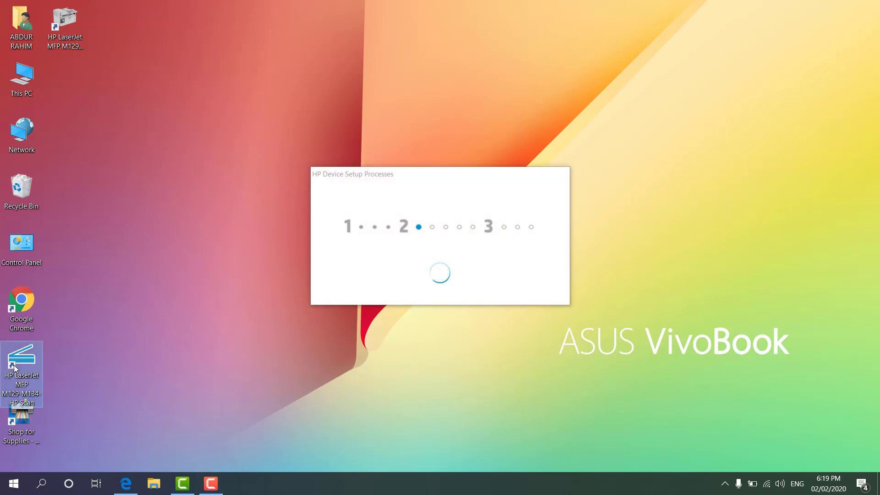
double_click(75, 34)
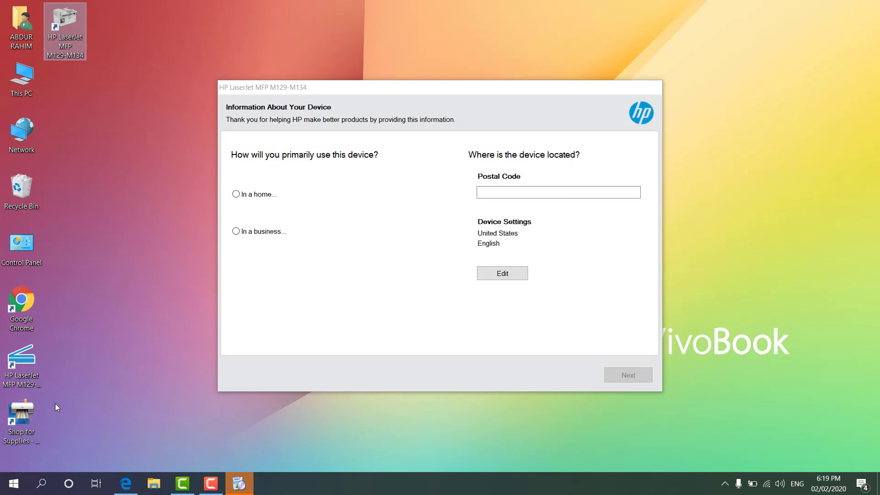
left_click(29, 416)
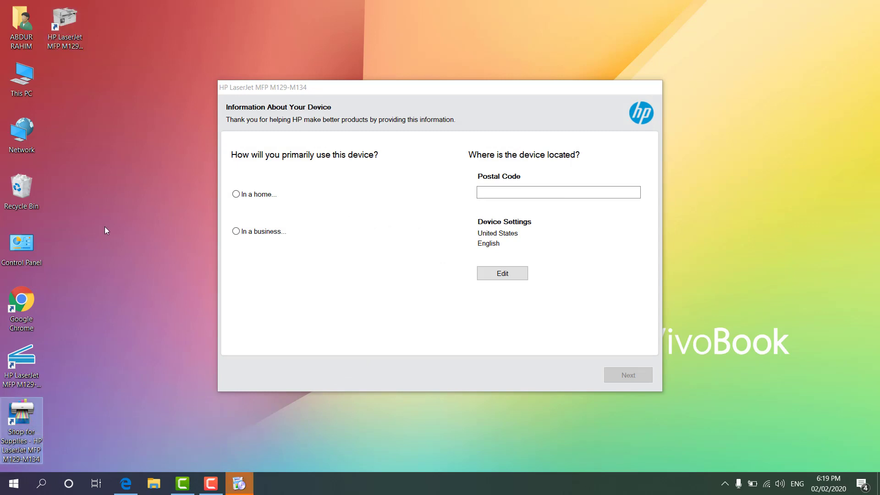
Step: Specify that the device is used in the home for personal use and enter the postal code of its location
left_click(284, 87)
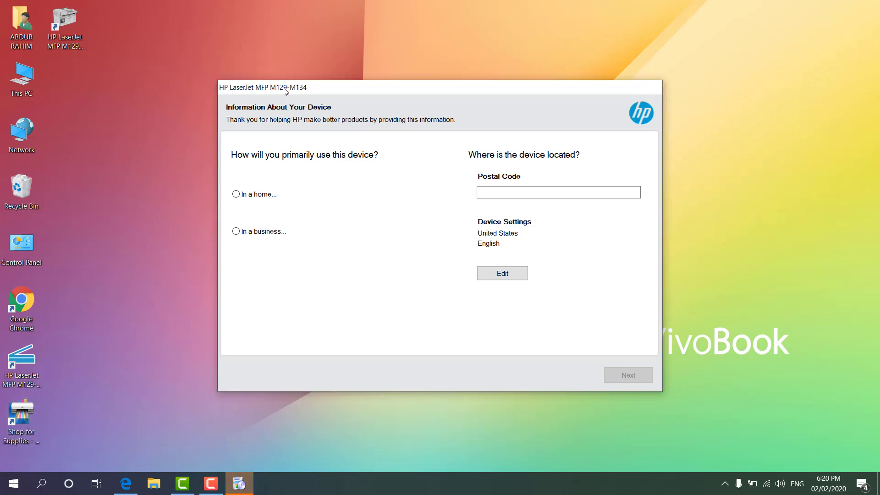
left_click(256, 195)
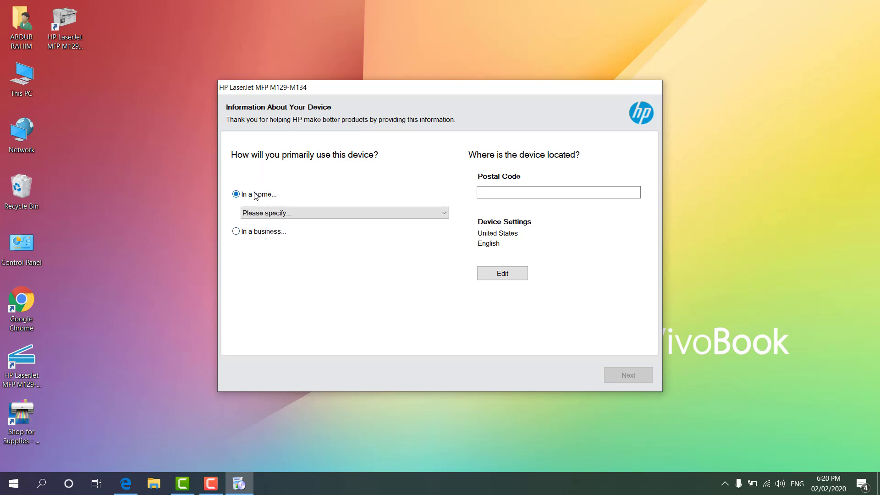
left_click(264, 214)
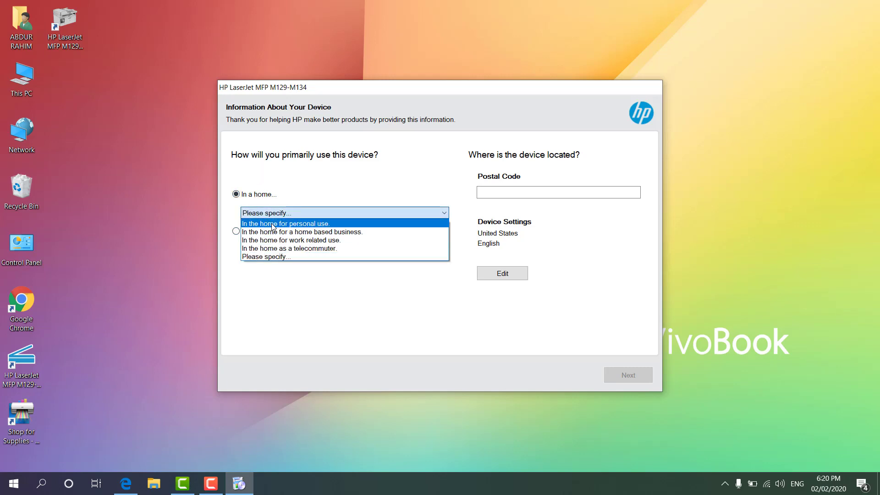
left_click(273, 224)
left_click(497, 191)
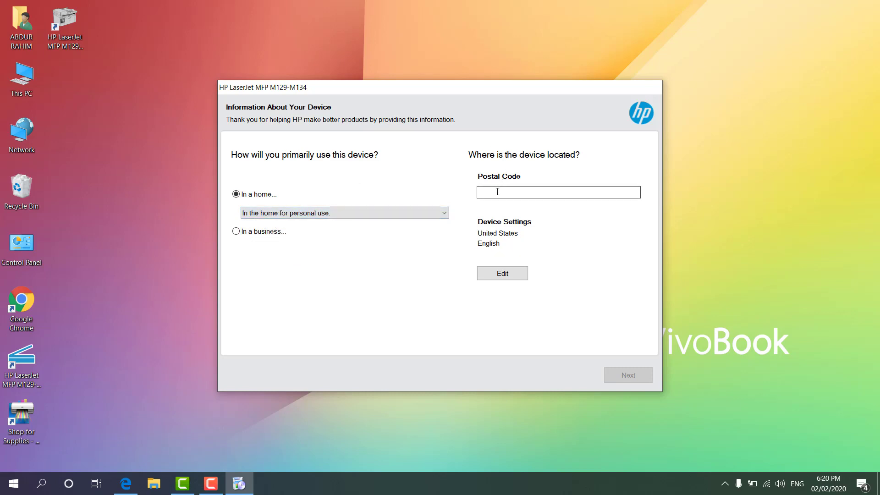
type("11111")
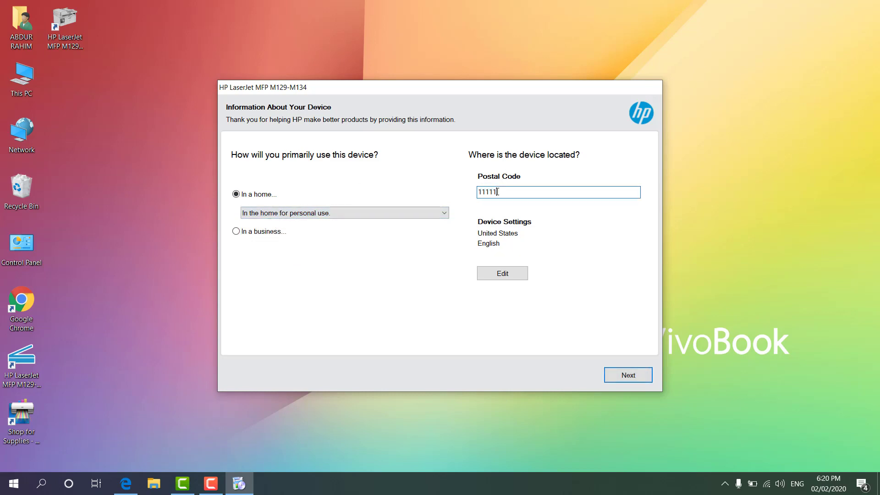
Step: Submit the device information and exit the device service setup without filling in the product registration form
left_click(636, 376)
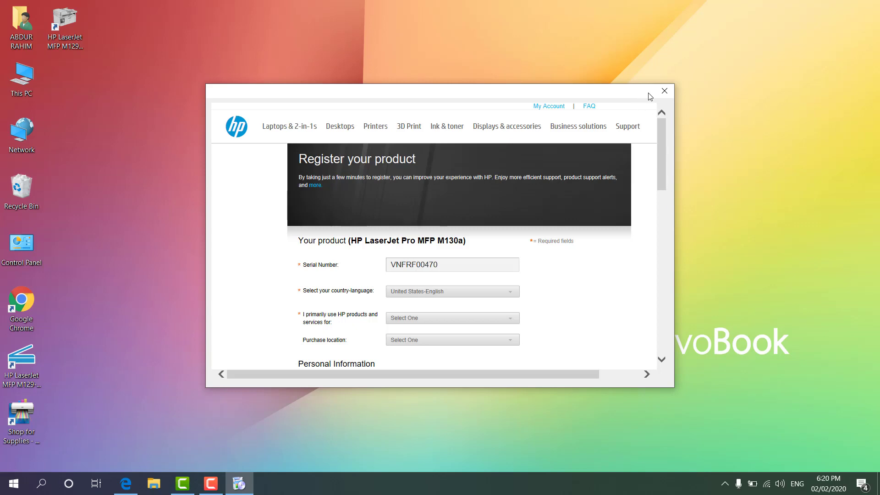
left_click(664, 91)
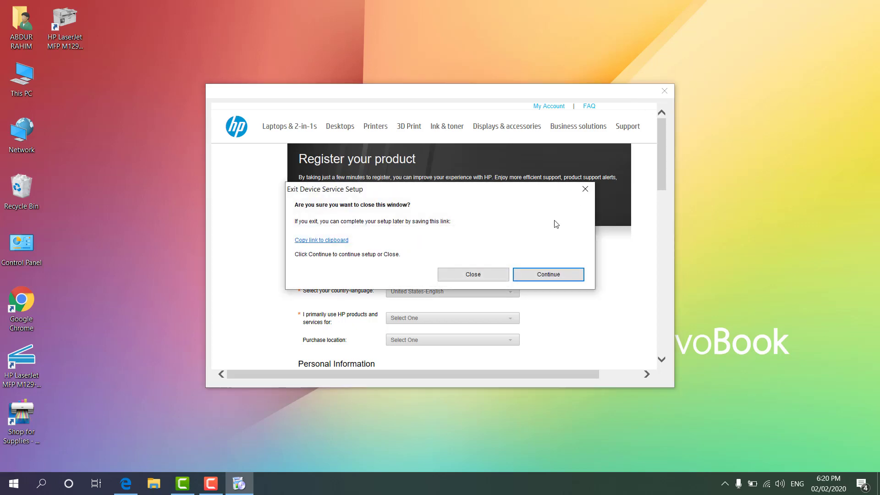
left_click(499, 276)
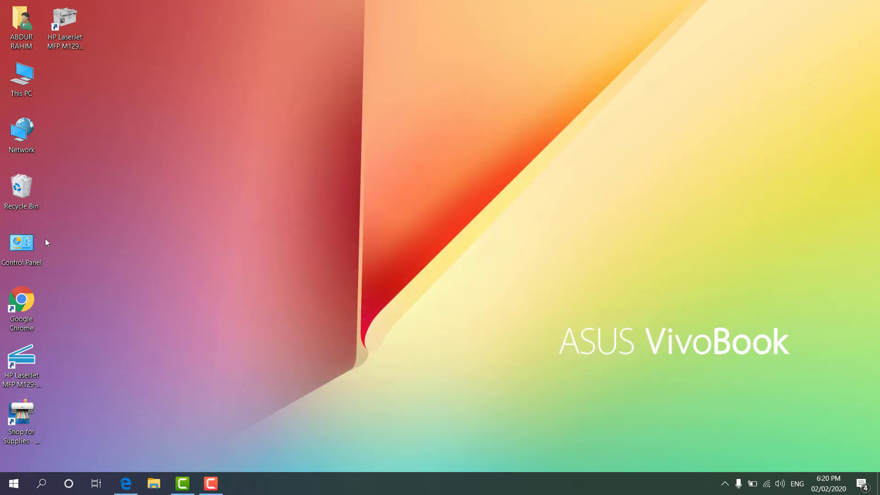
Step: Open Devices and Printers under Hardware and Sound in Control Panel and refresh the device list
double_click(24, 249)
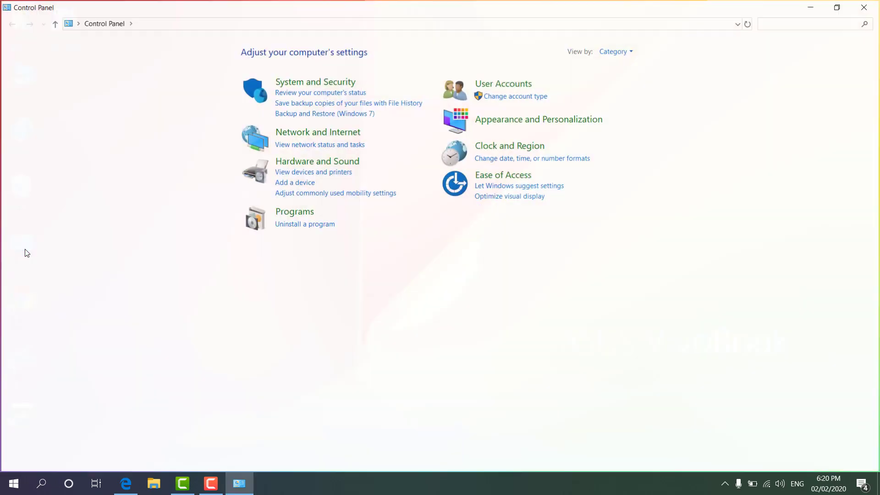
left_click(306, 166)
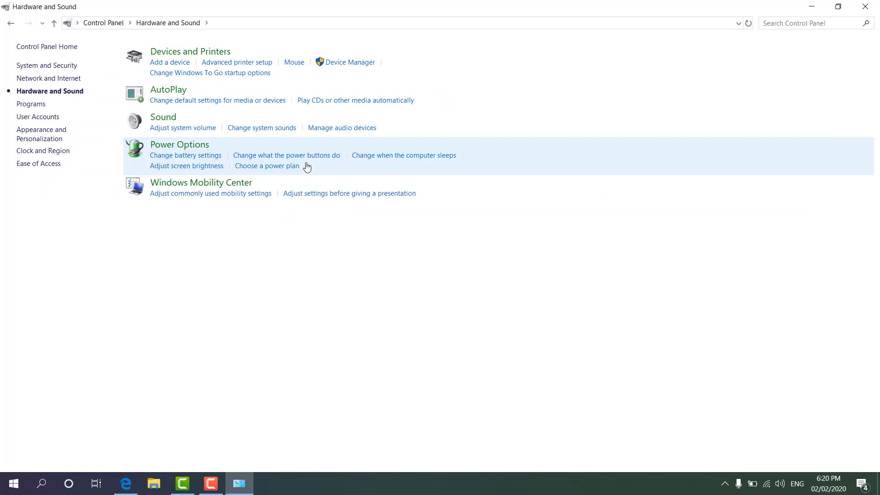
left_click(198, 54)
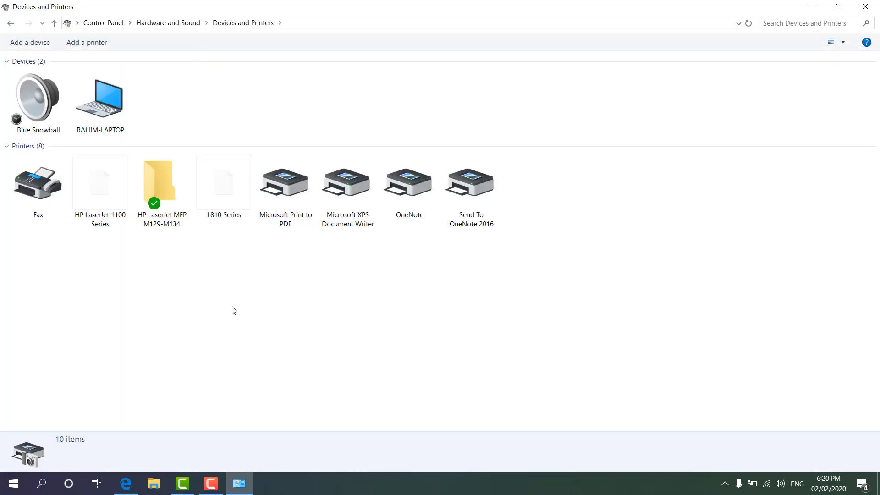
left_click(748, 23)
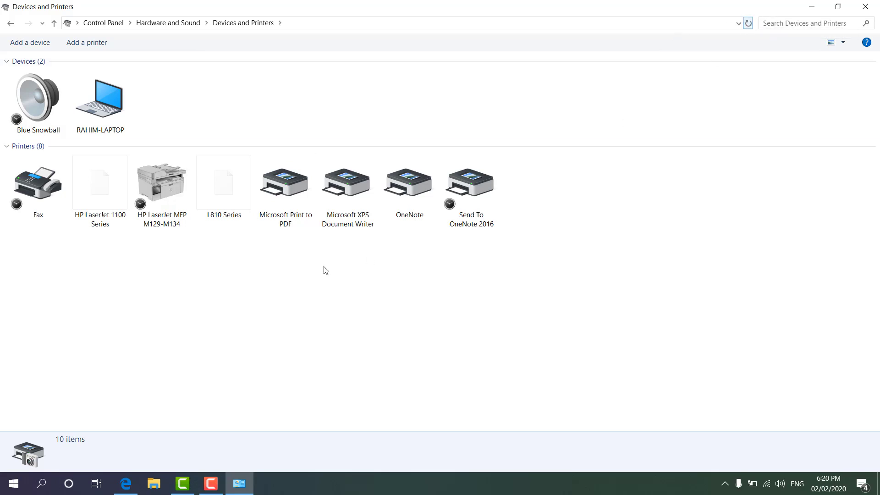
Step: Check the HP LaserJet MFP M129-M134 printer's status and default-printer setting, and close the Devices and Printers window
left_click(158, 191)
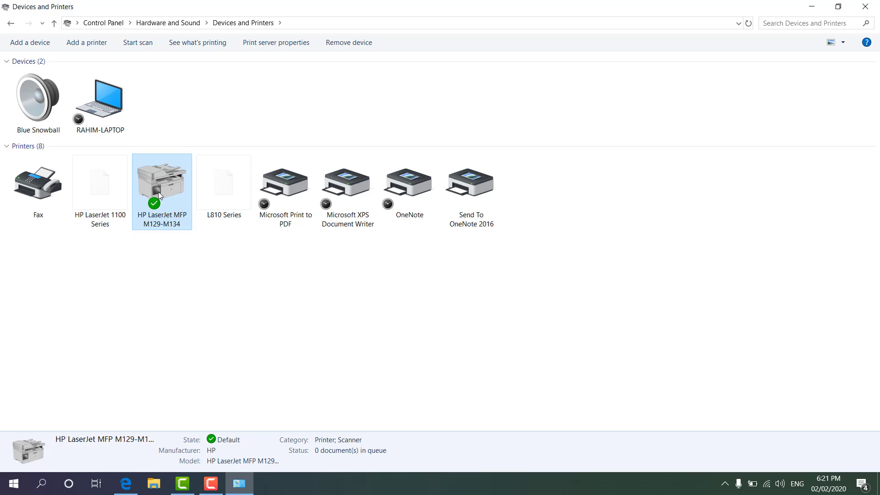
right_click(158, 191)
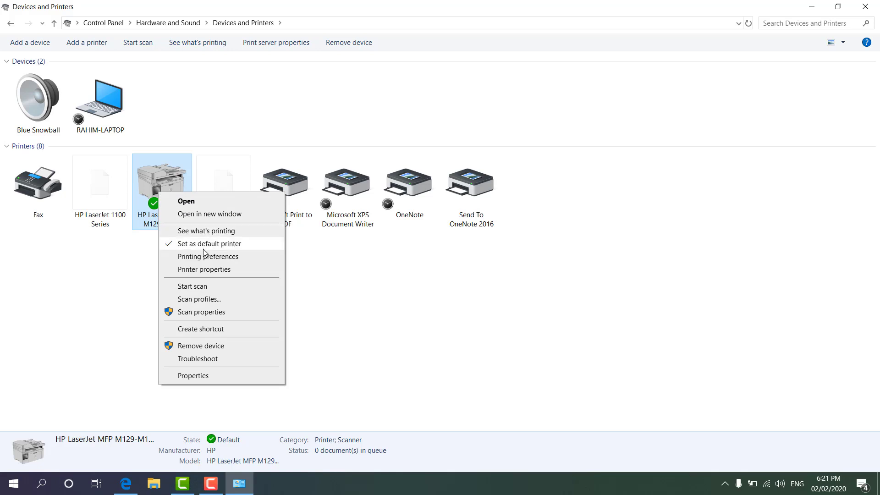
left_click(140, 287)
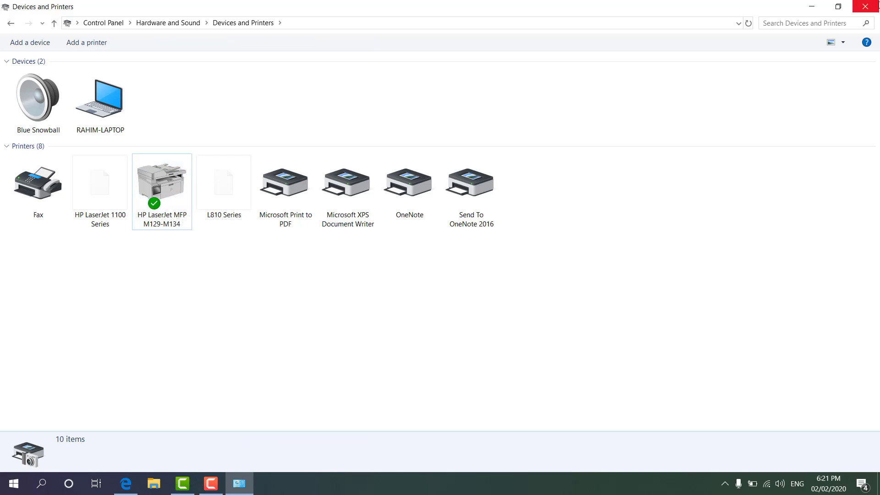
left_click(864, 6)
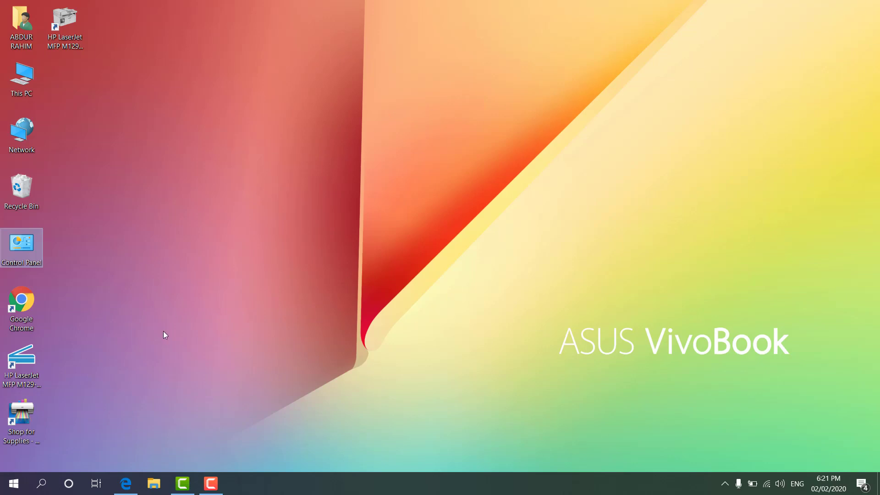
Step: Find and launch Word and create a blank document
left_click(38, 487)
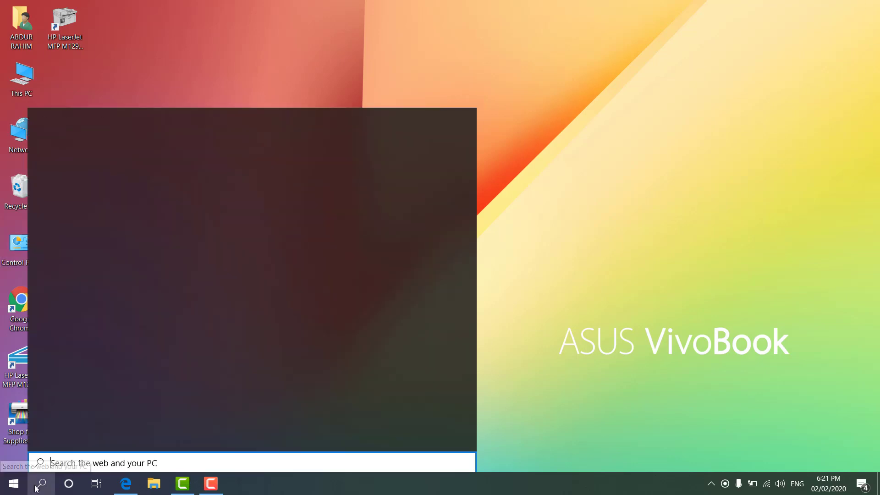
type("wo")
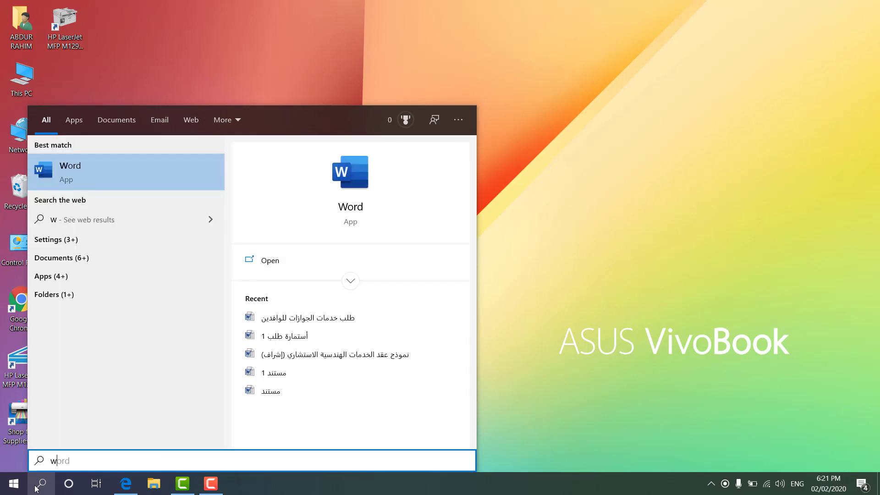
left_click(100, 172)
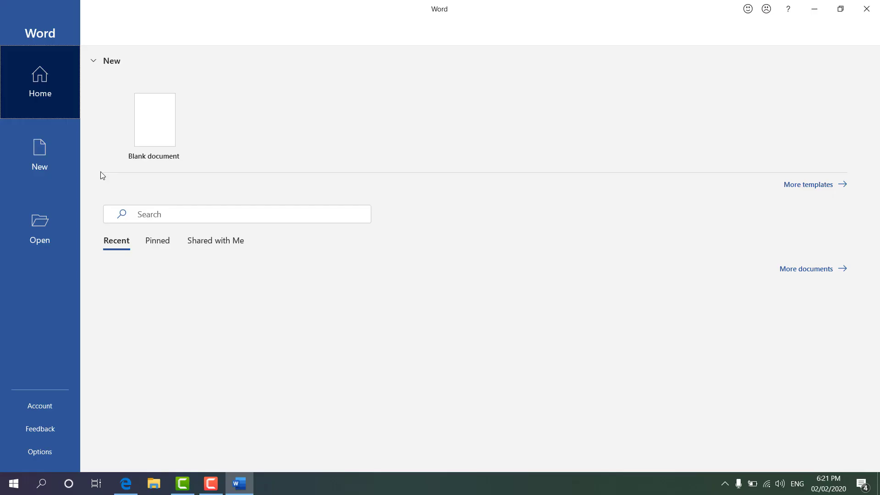
left_click(158, 146)
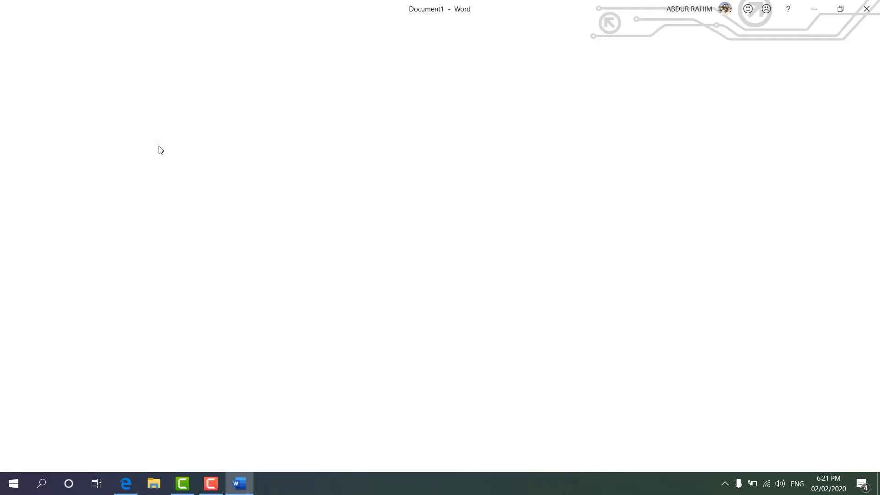
Step: Write the text "TIPS AND TRICK" in the blank document and set its font size to 72
type("t")
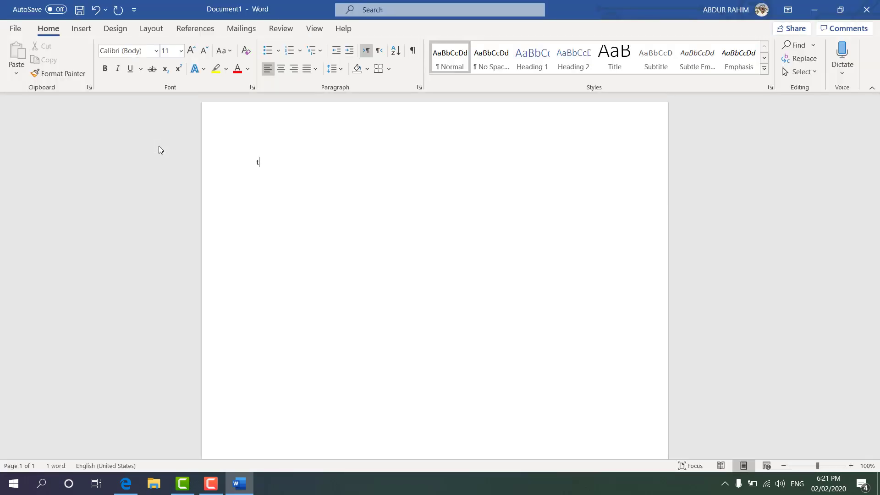
type("IPS AND TRICK")
key("ctrl+a")
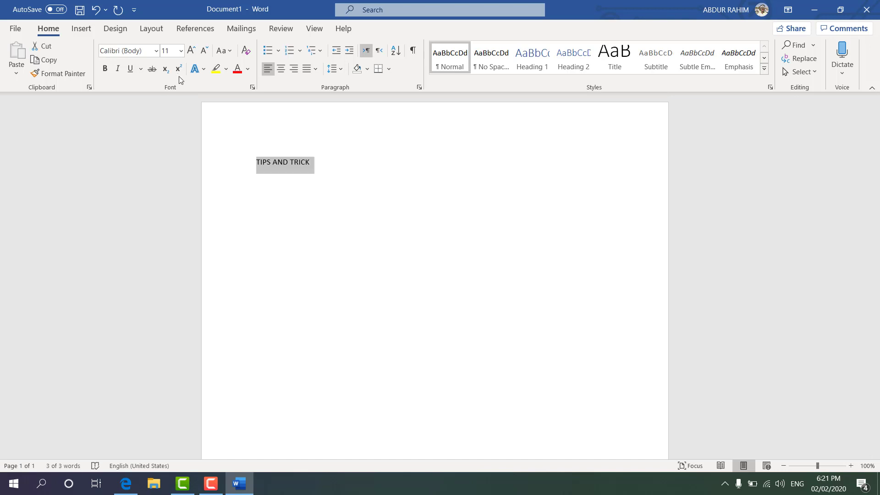
left_click(181, 50)
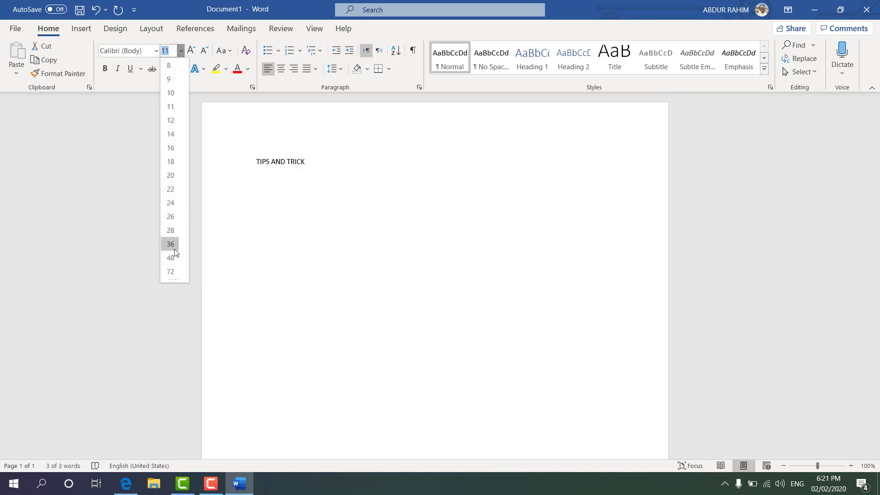
left_click(171, 272)
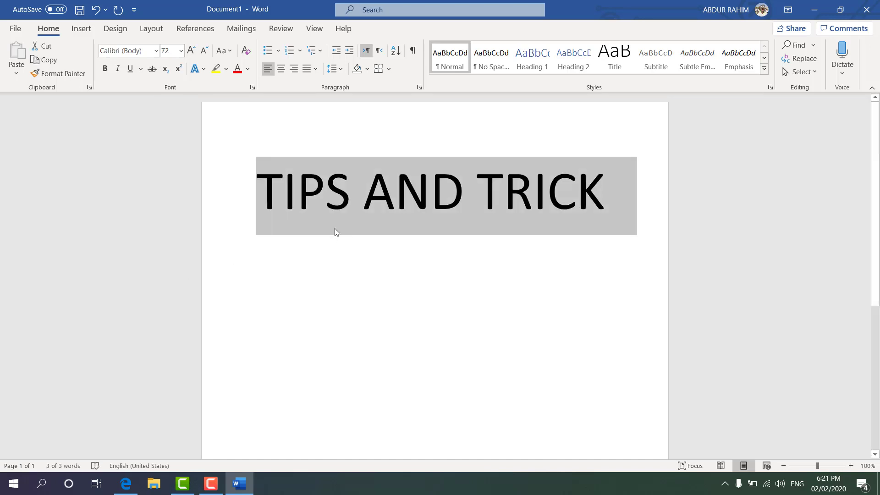
Step: Print one copy of the document on the HP LaserJet MFP M129-M134 printer
left_click(15, 30)
left_click(48, 211)
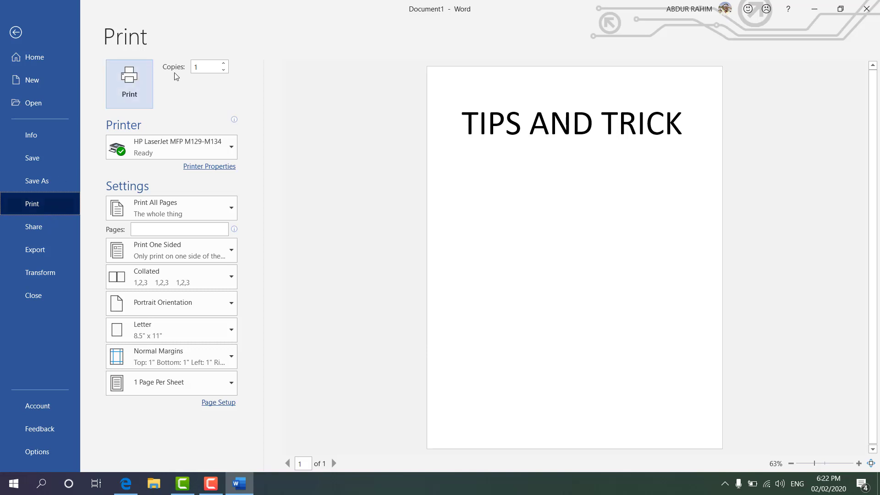
mouse_move(187, 148)
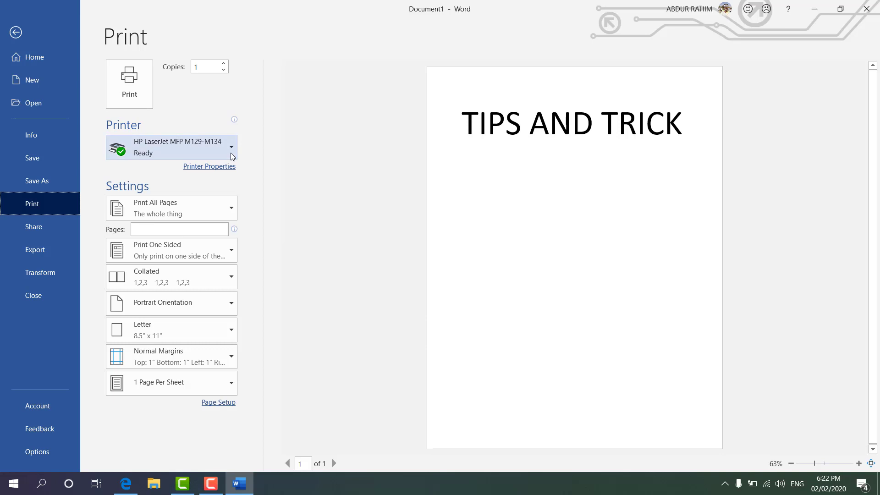
left_click(128, 83)
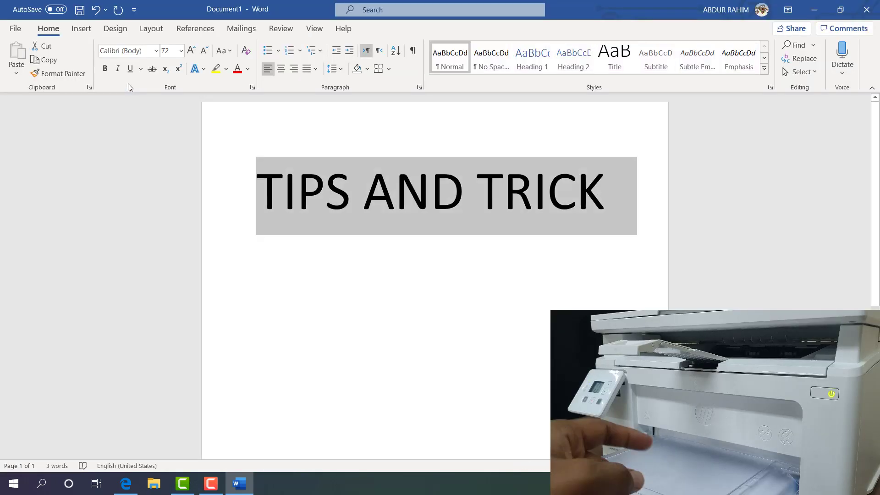